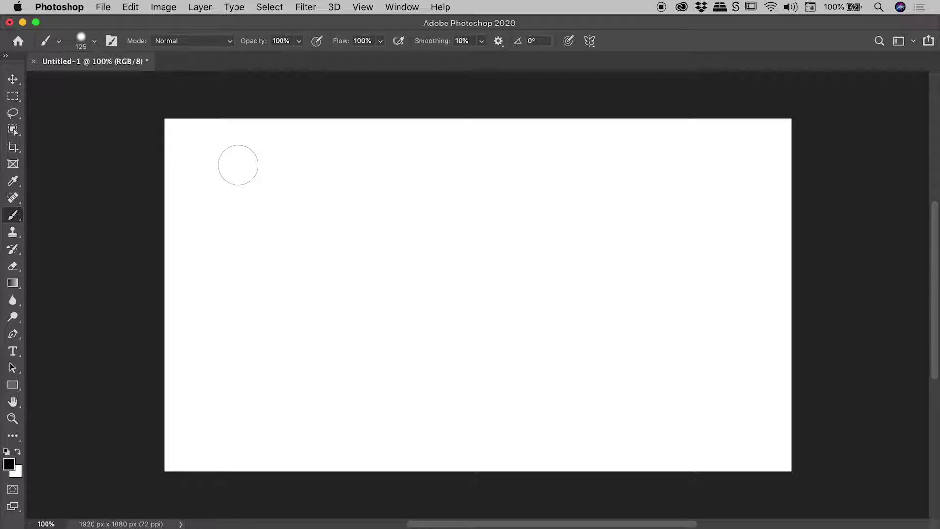
# - Paint a thick black zigzag stroke across the top of the canvas
pyautogui.moveTo(195, 226)
pyautogui.mouseDown()
pyautogui.moveTo(407, 166)
pyautogui.moveTo(558, 169)
pyautogui.moveTo(673, 191)
pyautogui.mouseUp()
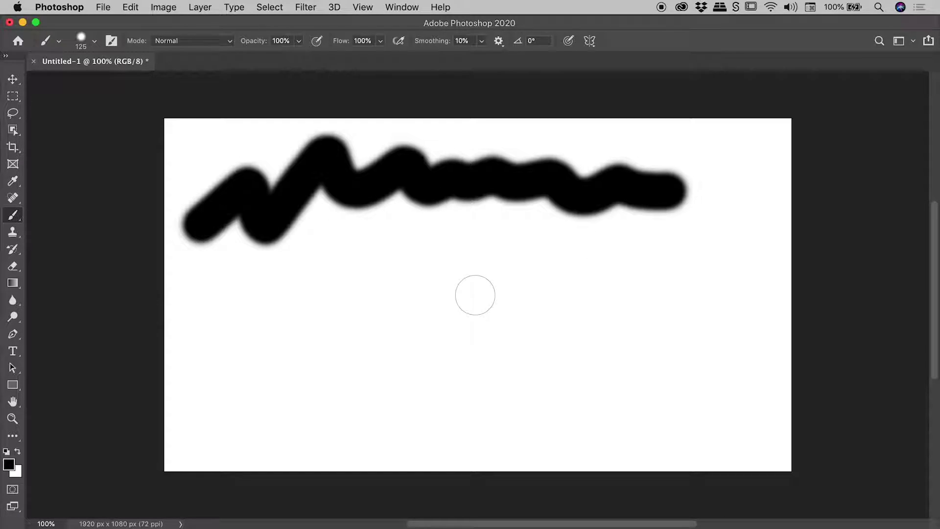
# - Toggle Caps Lock for the precise crosshair, then paint a second wavy stroke below the first
pyautogui.press('capslock')
pyautogui.moveTo(213, 315); pyautogui.dragTo(698, 297)
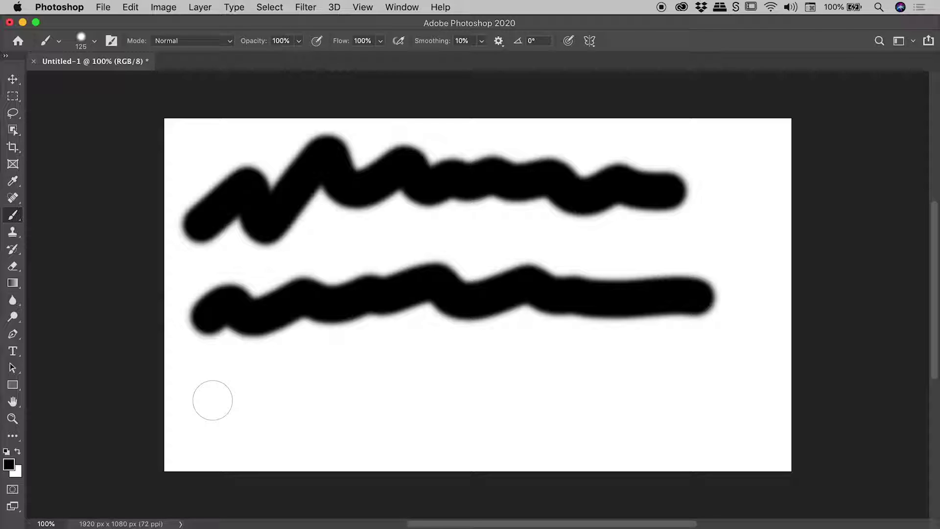
# - Paint a shorter third wavy stroke along the bottom, then open the Photoshop menu for Preferences
pyautogui.moveTo(213, 400); pyautogui.dragTo(503, 392)
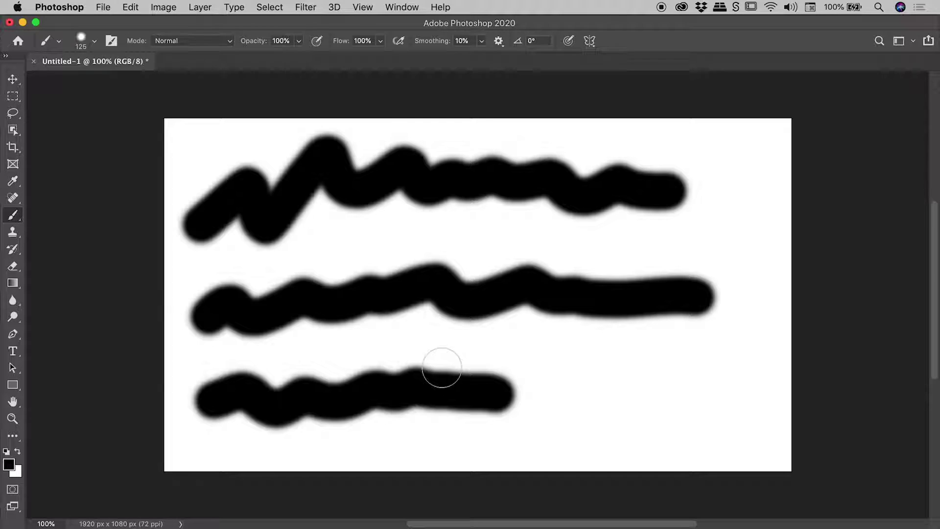
pyautogui.click(72, 9)
pyautogui.moveTo(68, 48)
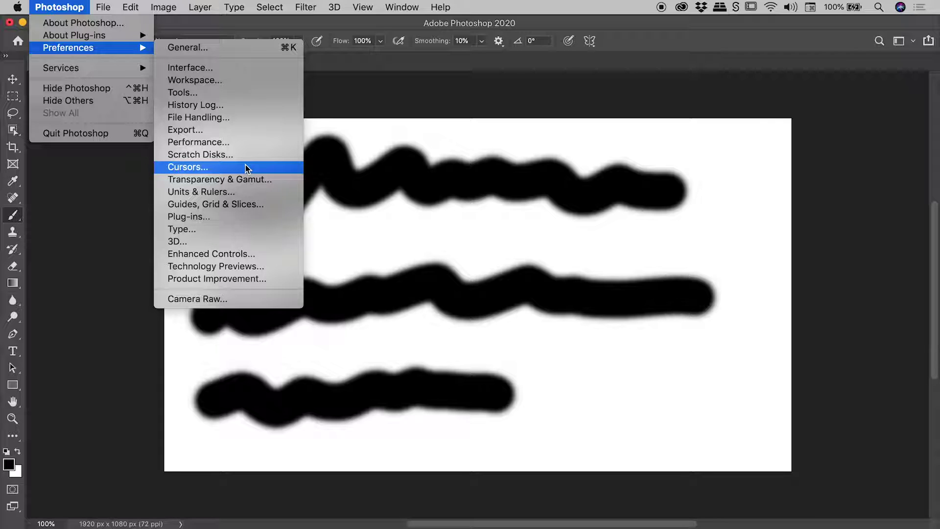
# - Open the Cursors preferences page showing the Painting Cursors options
pyautogui.click(246, 168)
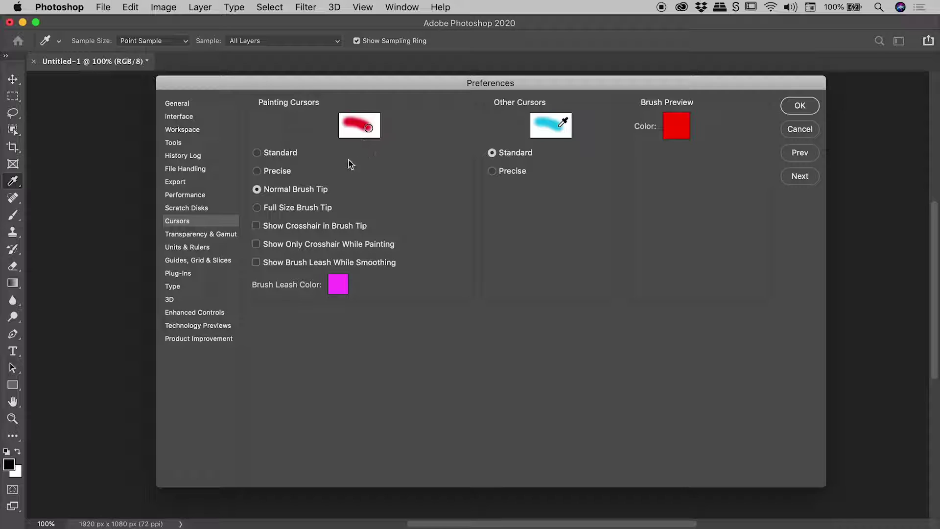
# - Set Painting Cursors to Precise briefly, then back to Normal Brush Tip
pyautogui.click(265, 173)
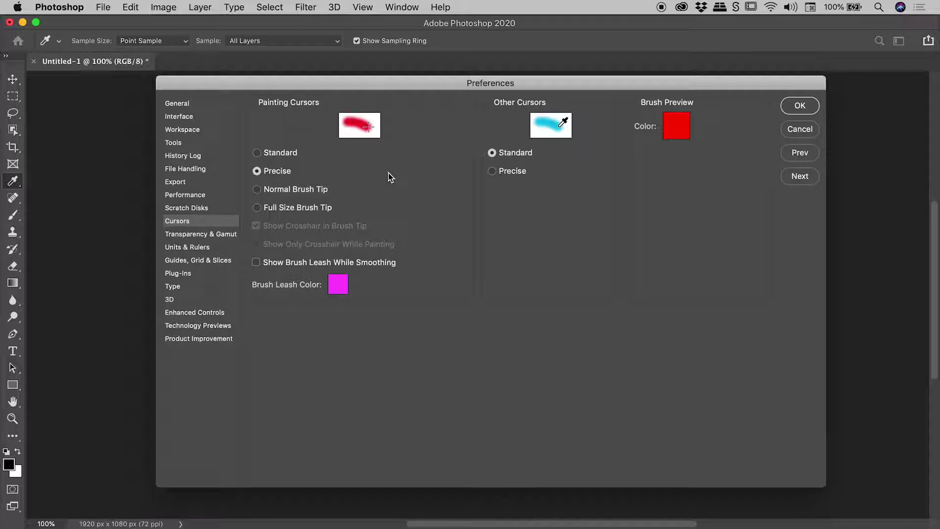
pyautogui.click(300, 190)
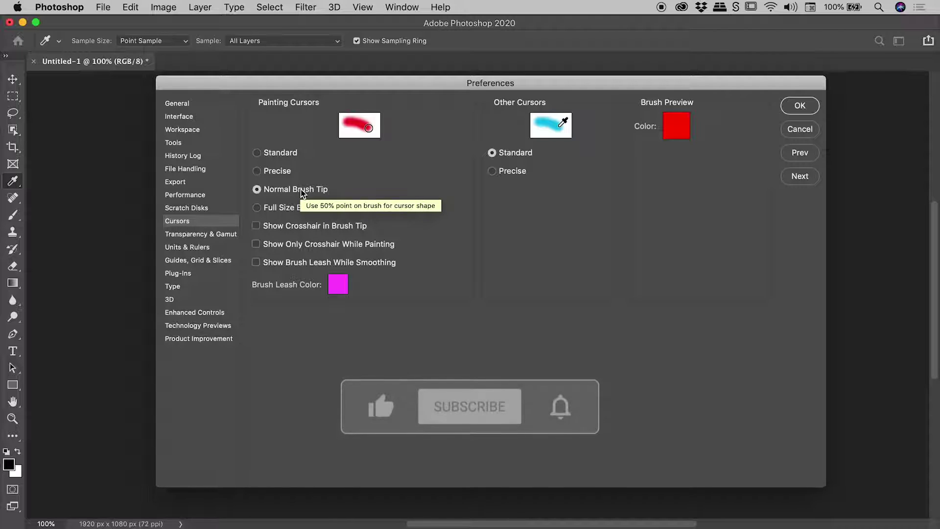